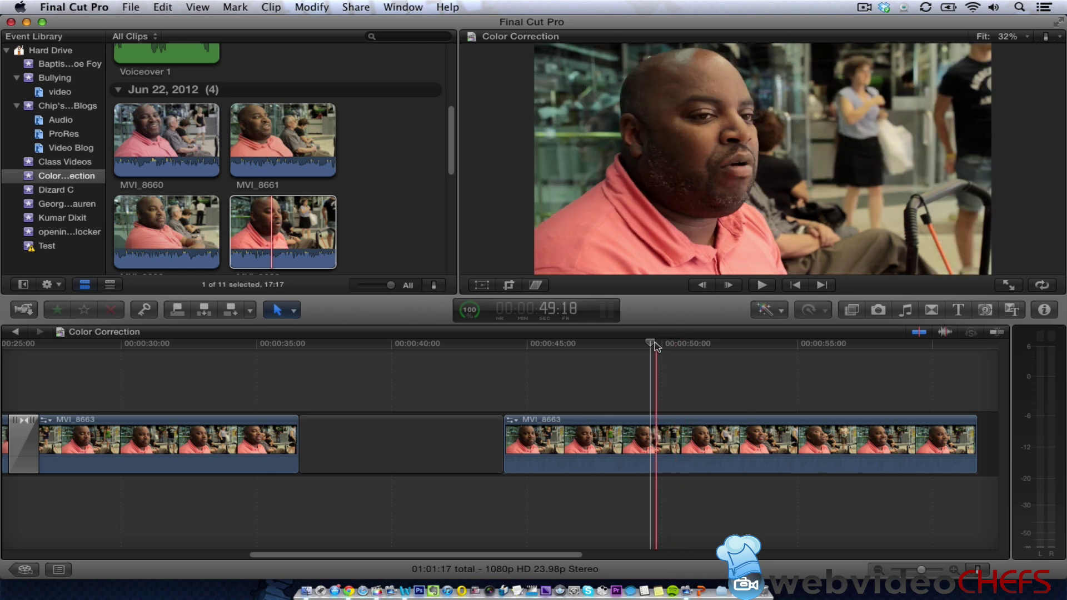
# Step: Select the second MVI_8663 clip at 47:08 and show its Enhancements list
pyautogui.click(594, 442)
pyautogui.click(592, 442)
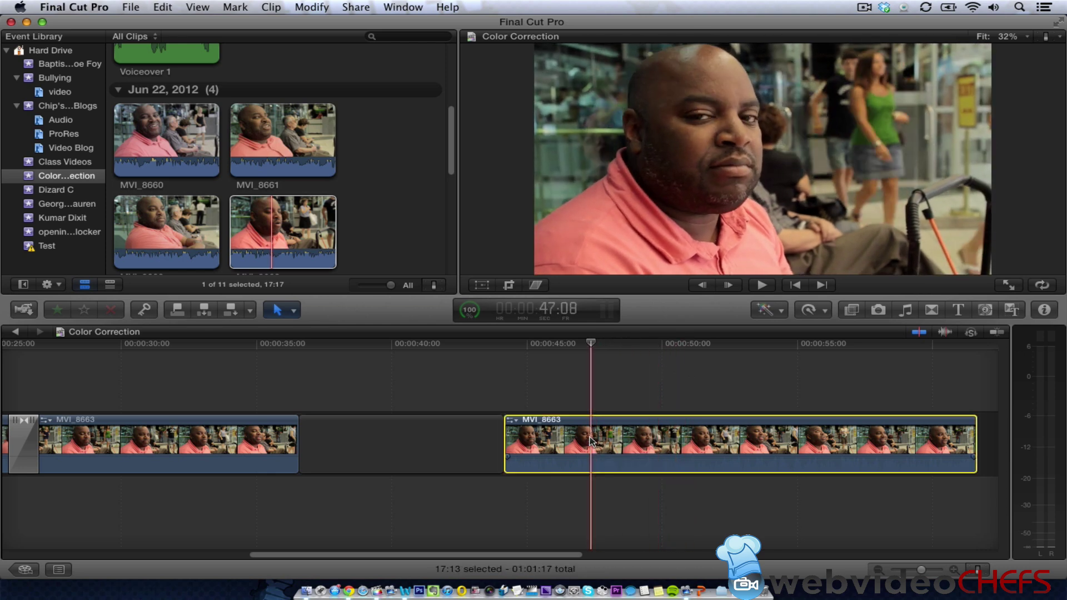
pyautogui.click(773, 312)
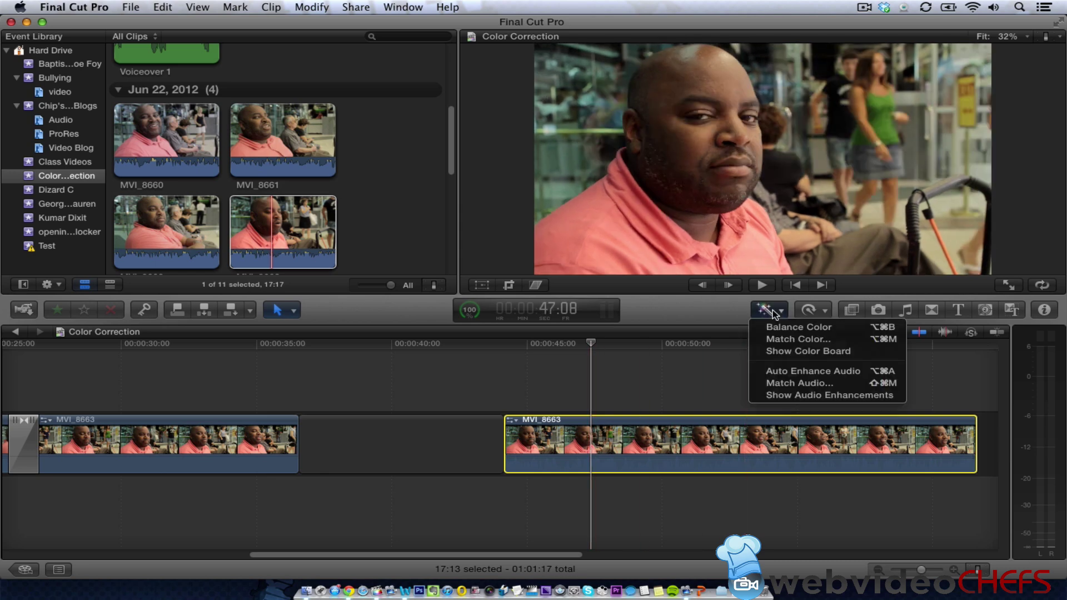
# Step: Show the Color Board, return to the Video inspector, and add Shape Mask 1 to Correction 1
pyautogui.click(803, 351)
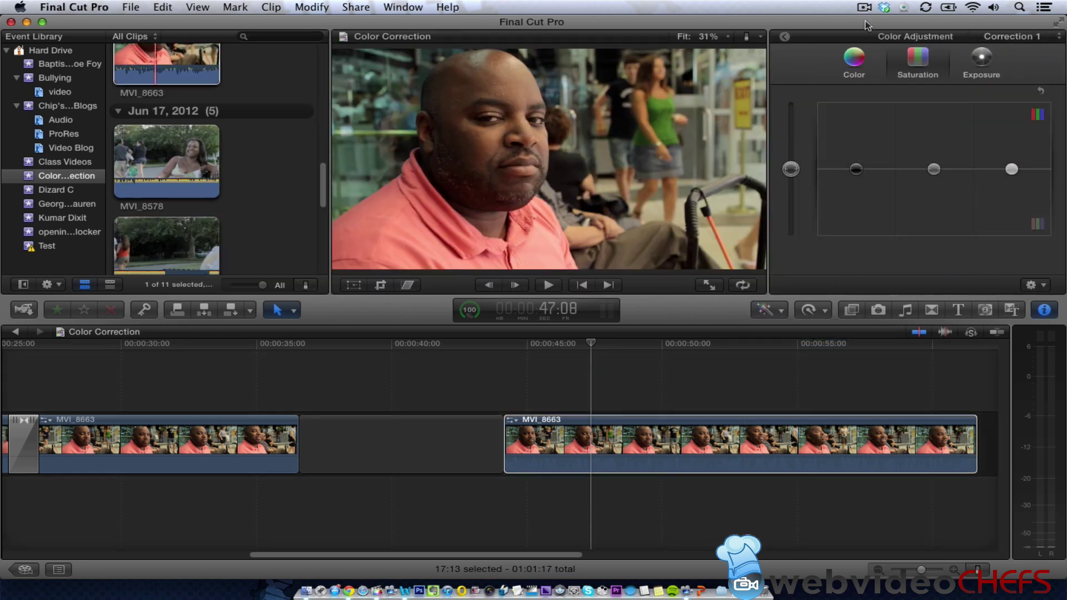
pyautogui.click(784, 37)
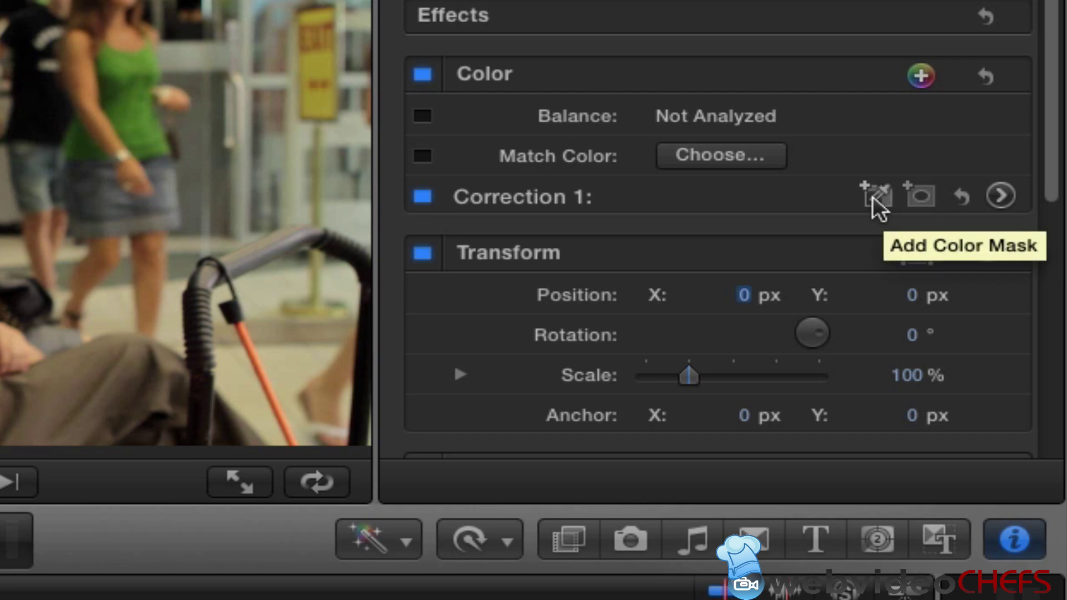
pyautogui.click(922, 201)
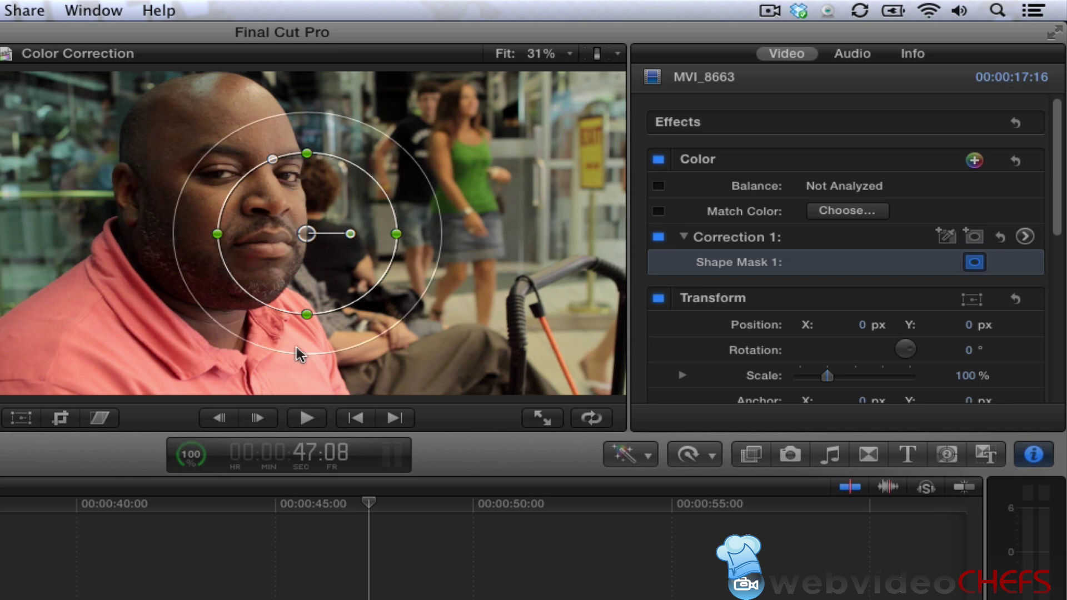
# Step: At 44:08, fit the mask as a tall narrow ellipse over the man's face, then move to 55:04
pyautogui.moveTo(289, 493); pyautogui.dragTo(249, 493)
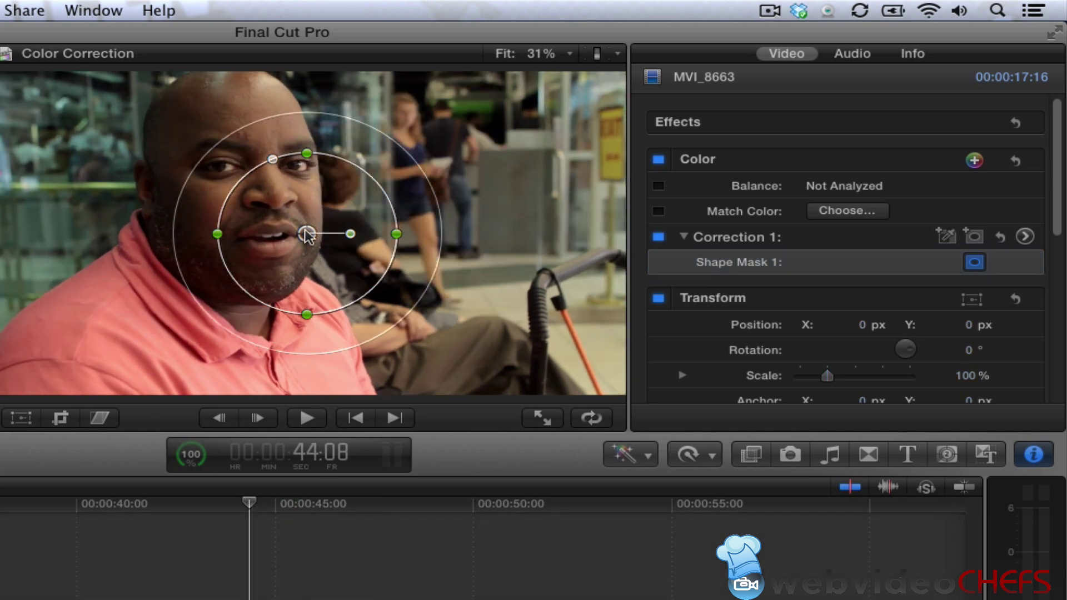
pyautogui.moveTo(307, 234); pyautogui.dragTo(247, 181)
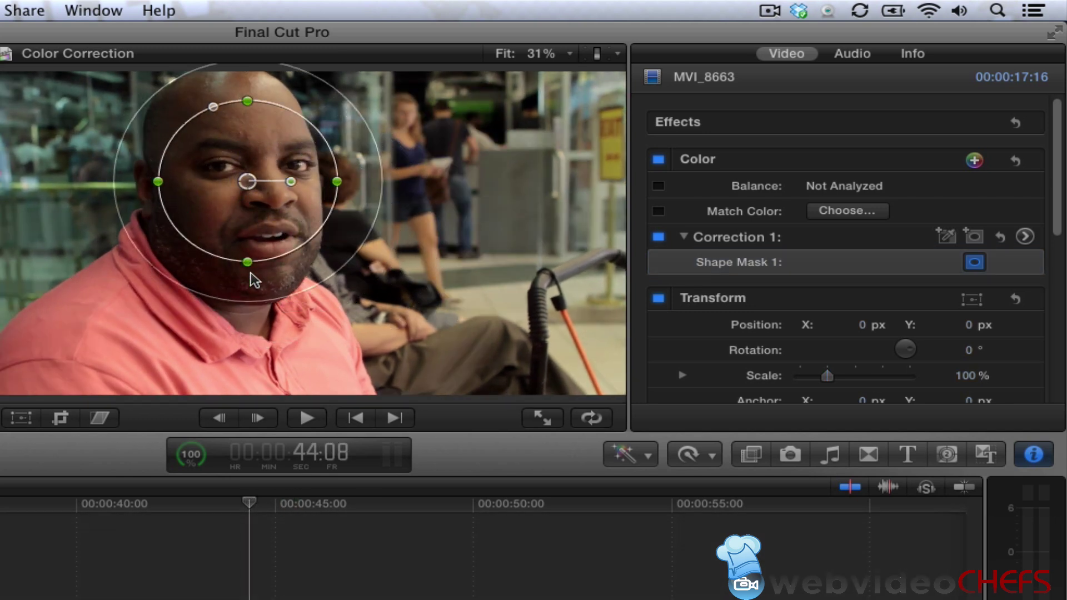
pyautogui.moveTo(246, 262); pyautogui.dragTo(260, 307)
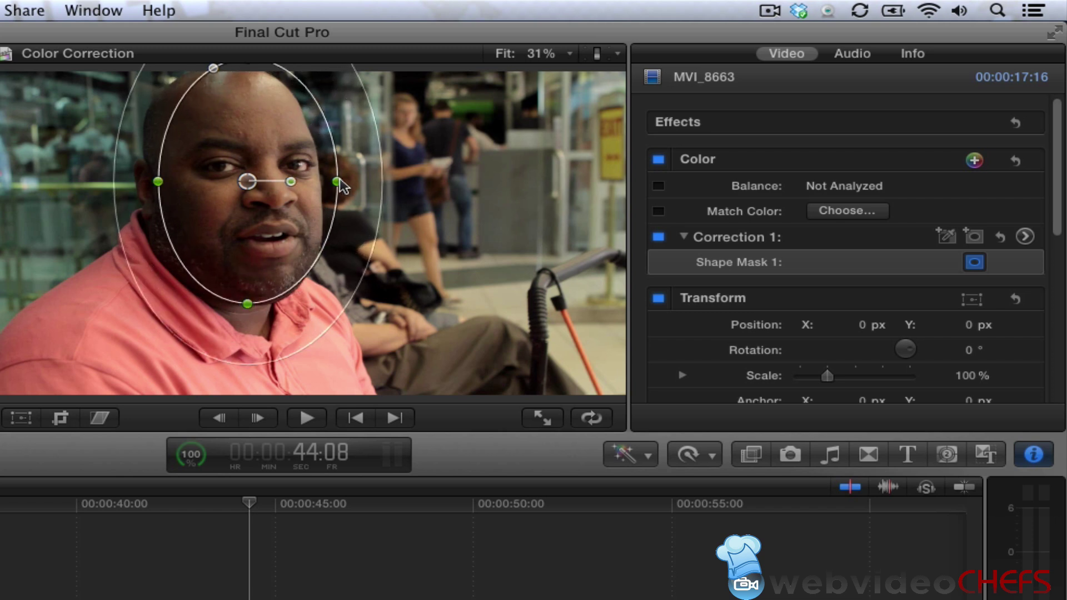
pyautogui.moveTo(340, 183); pyautogui.dragTo(324, 182)
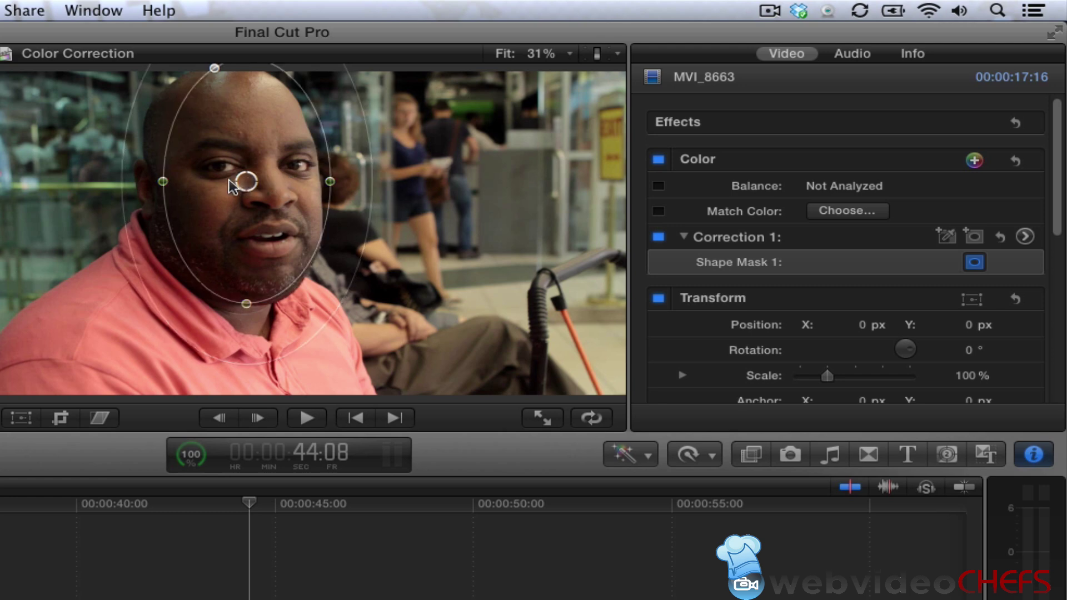
pyautogui.moveTo(224, 181); pyautogui.dragTo(221, 180)
pyautogui.moveTo(154, 180); pyautogui.dragTo(136, 181)
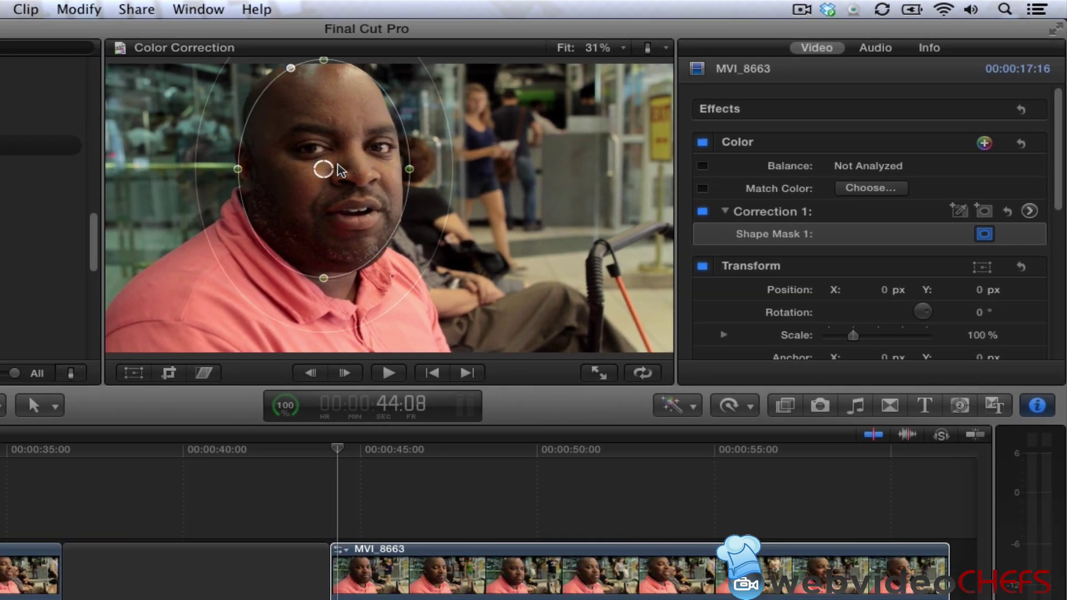
pyautogui.moveTo(323, 162); pyautogui.dragTo(321, 166)
pyautogui.moveTo(399, 449); pyautogui.dragTo(743, 490)
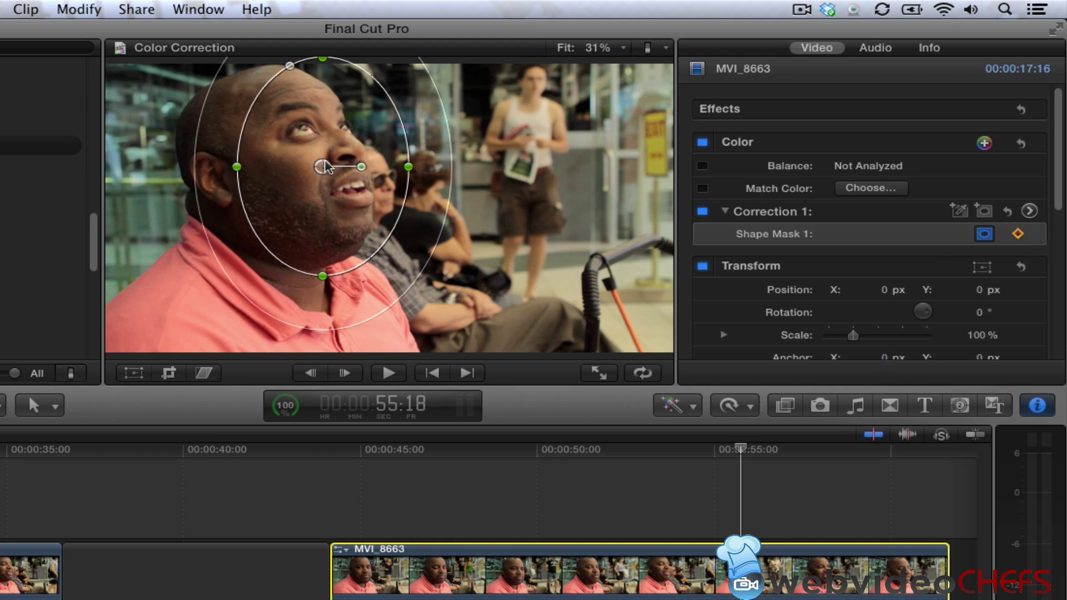
# Step: Keyframe the mask at later frames such as 57:14 and 59:19, re-centring it on the face
pyautogui.moveTo(327, 166); pyautogui.dragTo(274, 162)
pyautogui.moveTo(757, 451); pyautogui.dragTo(807, 455)
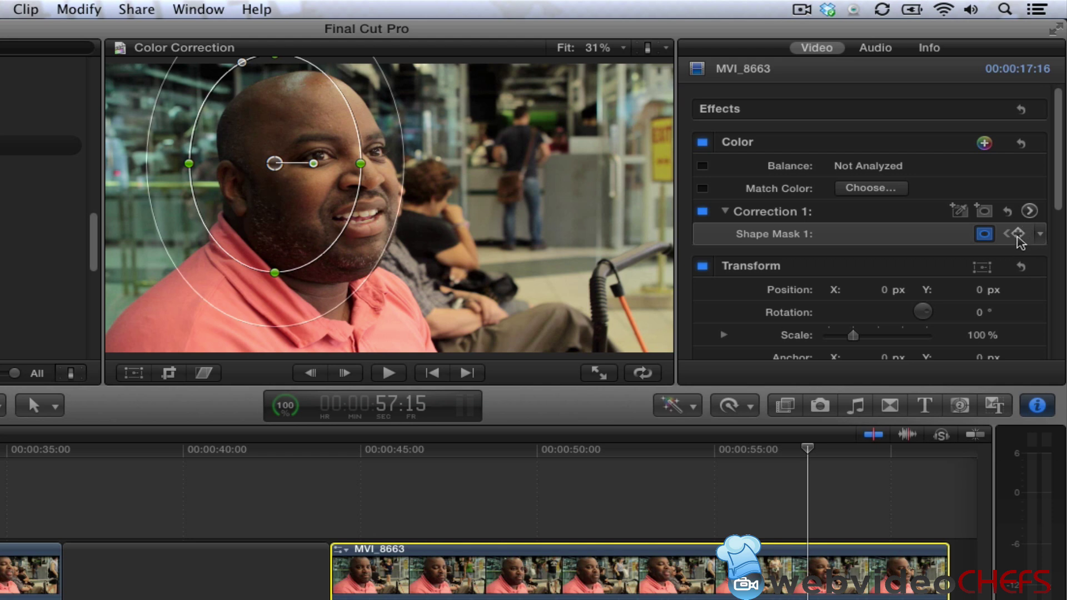
pyautogui.click(1017, 233)
pyautogui.moveTo(275, 163); pyautogui.dragTo(319, 172)
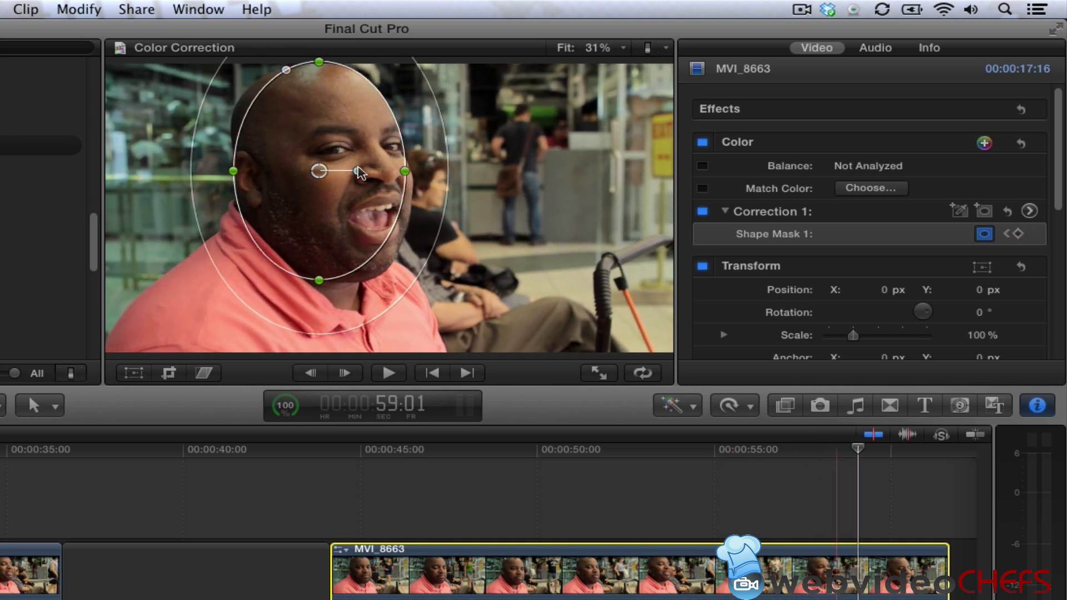
pyautogui.moveTo(319, 171)
pyautogui.mouseDown()
pyautogui.moveTo(369, 178)
pyautogui.moveTo(338, 173)
pyautogui.mouseUp()
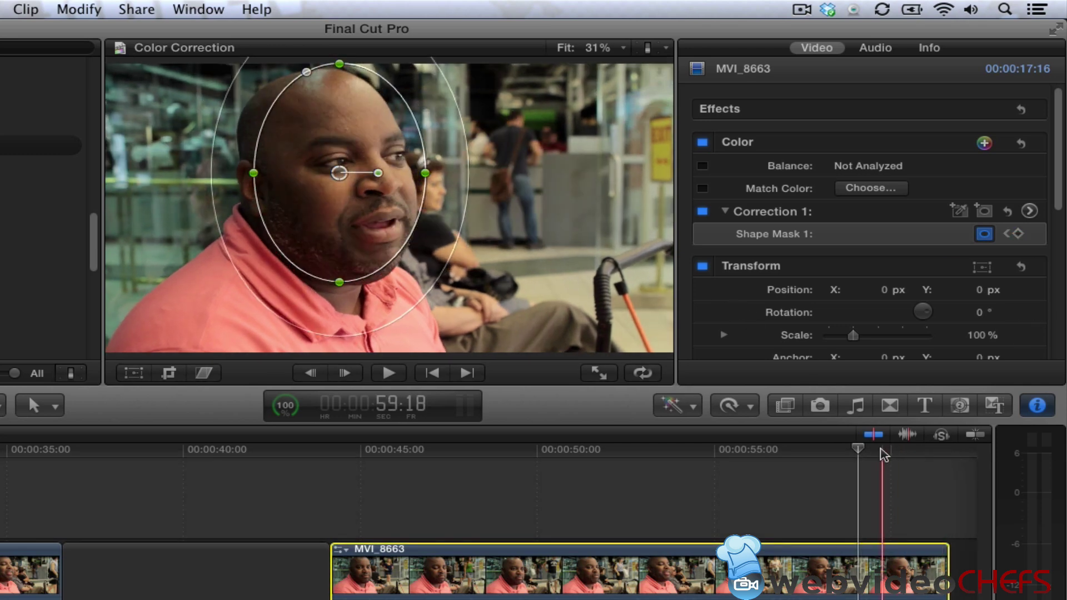
pyautogui.click(885, 453)
pyautogui.moveTo(885, 453); pyautogui.dragTo(933, 453)
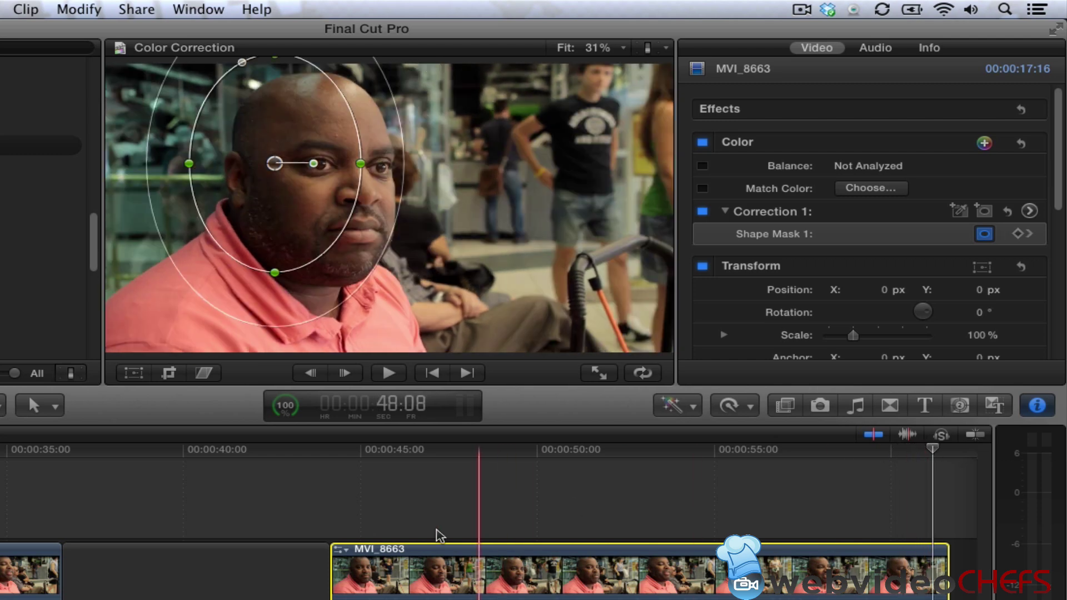
# Step: Show the clip's Video Animation lanes and toggle the Shape Mask 1 correction off and on
pyautogui.rightClick(349, 556)
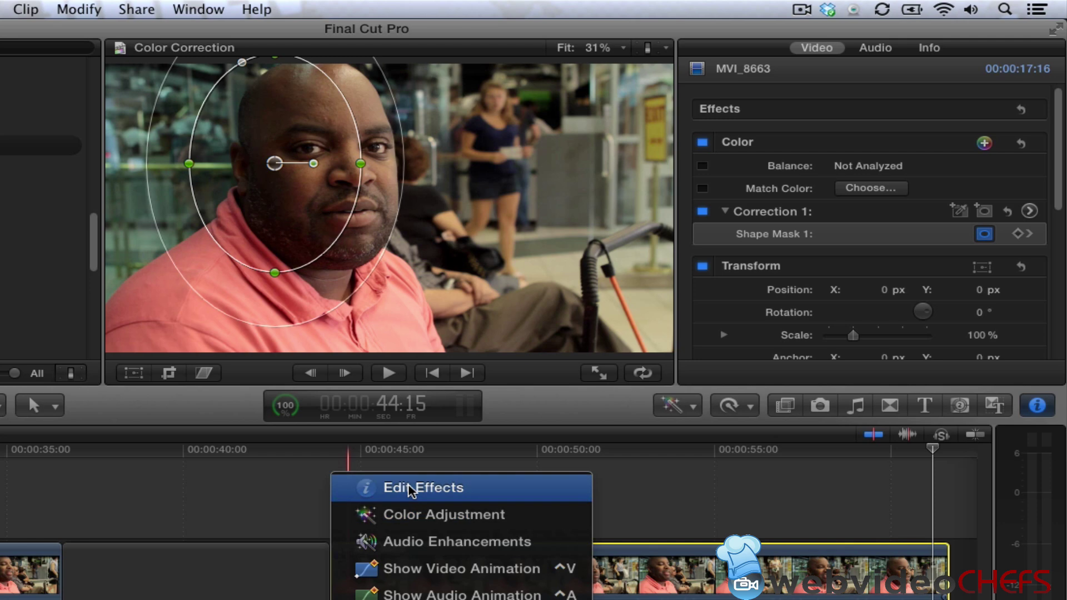
pyautogui.click(515, 564)
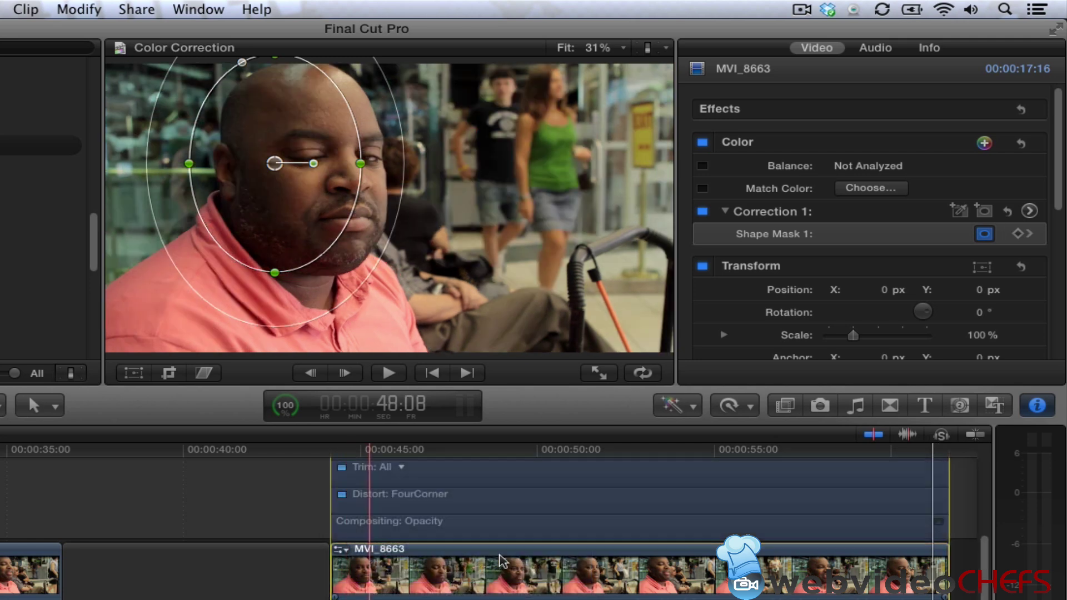
pyautogui.moveTo(988, 564); pyautogui.dragTo(985, 494)
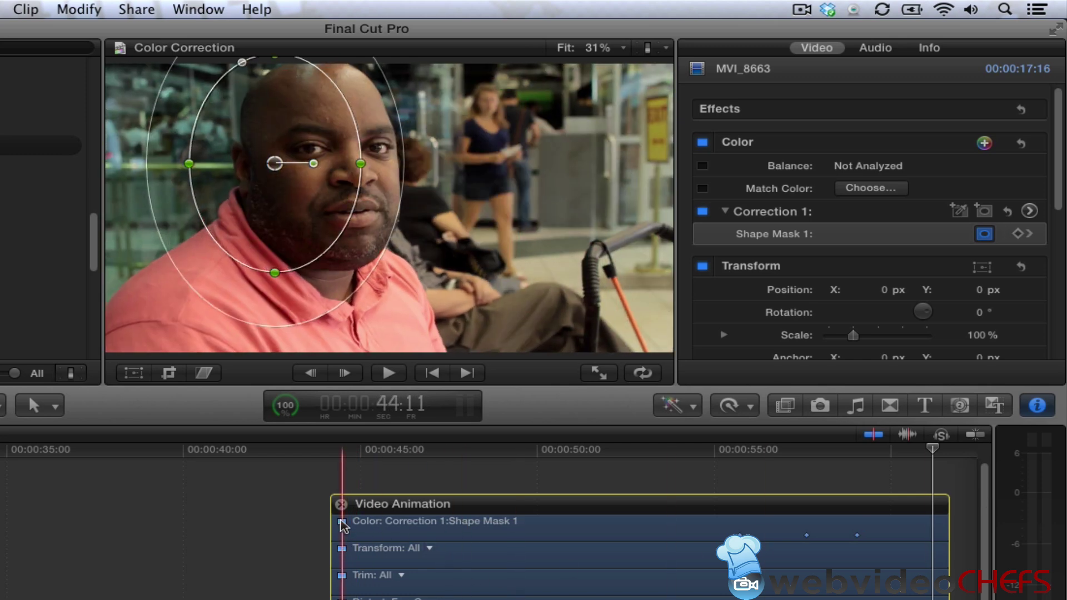
pyautogui.click(341, 522)
pyautogui.click(342, 522)
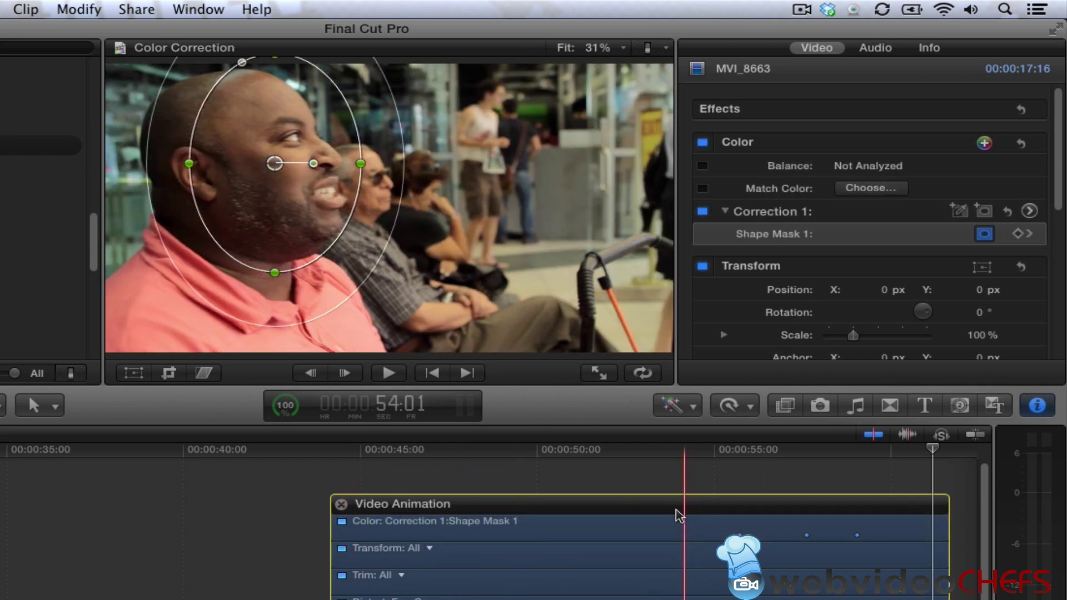
pyautogui.click(664, 531)
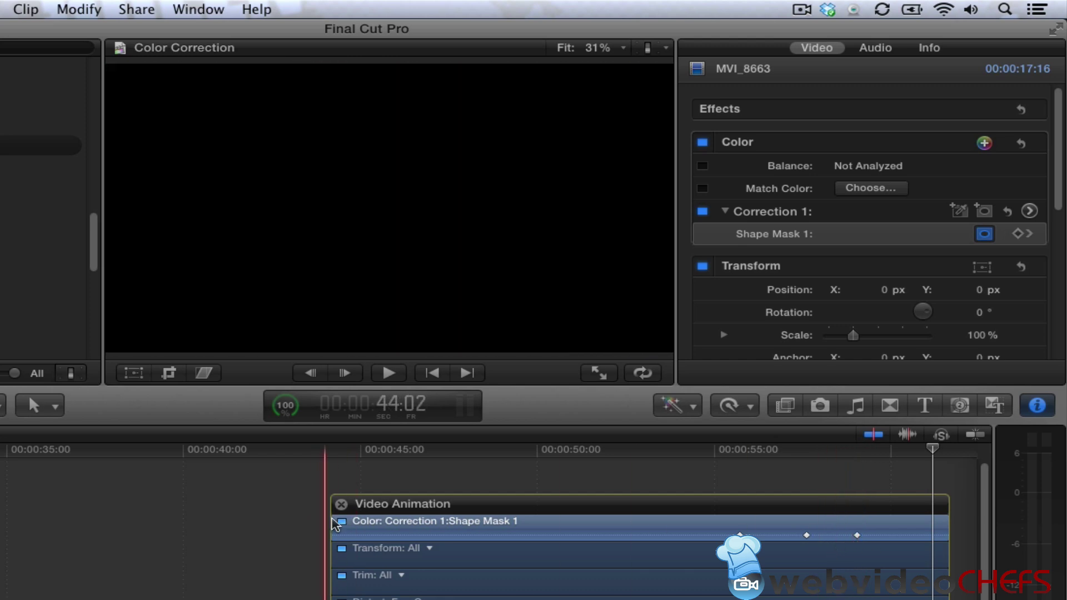
# Step: Close the animation lanes, park the playhead at 57:17, and open Correction 1's color board
pyautogui.click(342, 504)
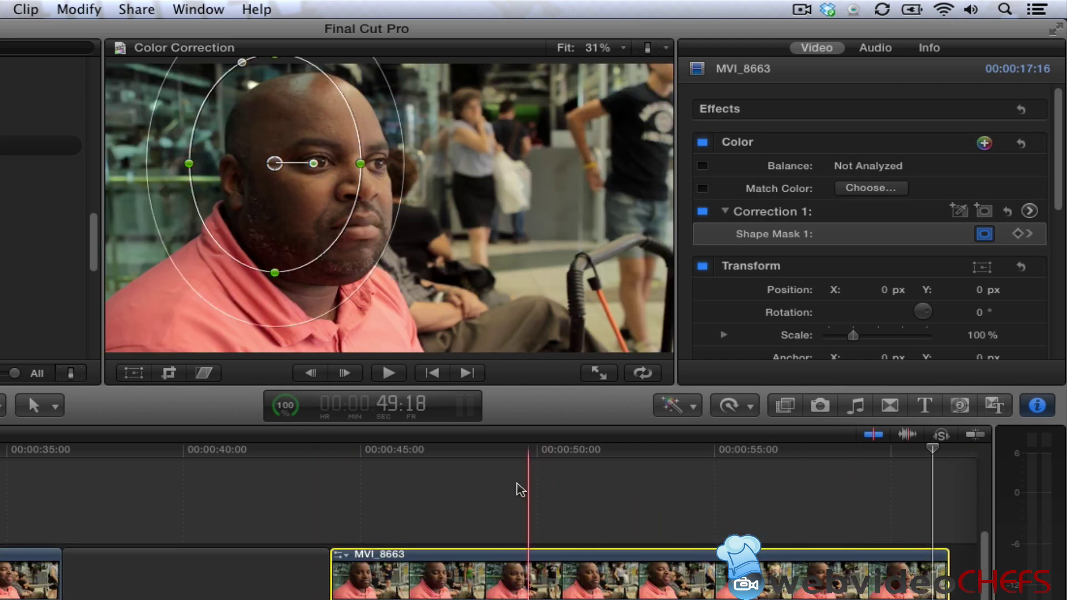
pyautogui.click(504, 494)
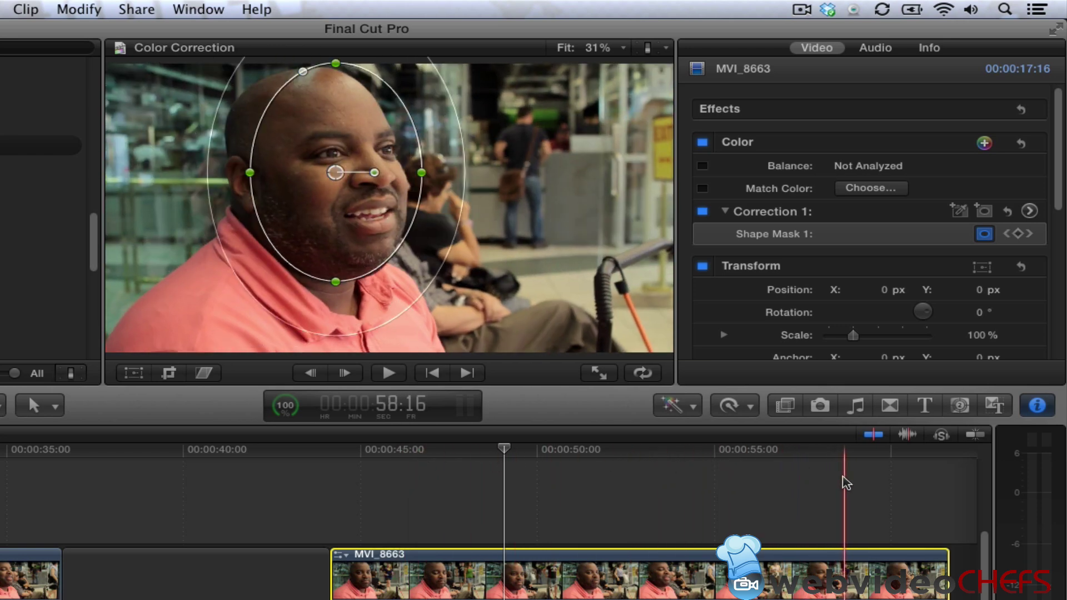
pyautogui.click(810, 589)
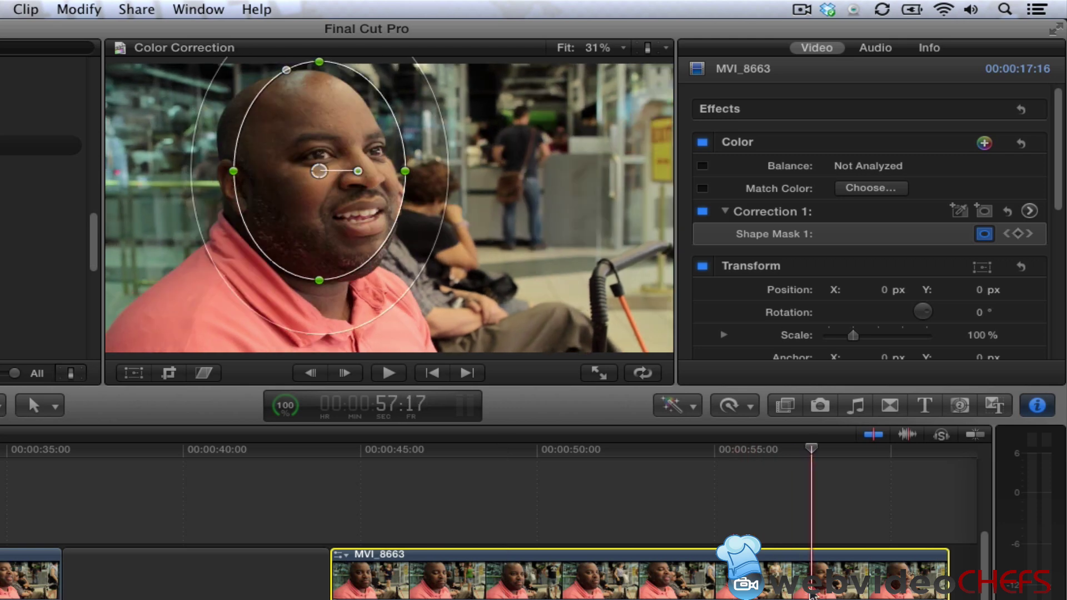
pyautogui.click(1028, 212)
# Step: Lower the midtone and shadow saturation inside the face mask
pyautogui.click(865, 99)
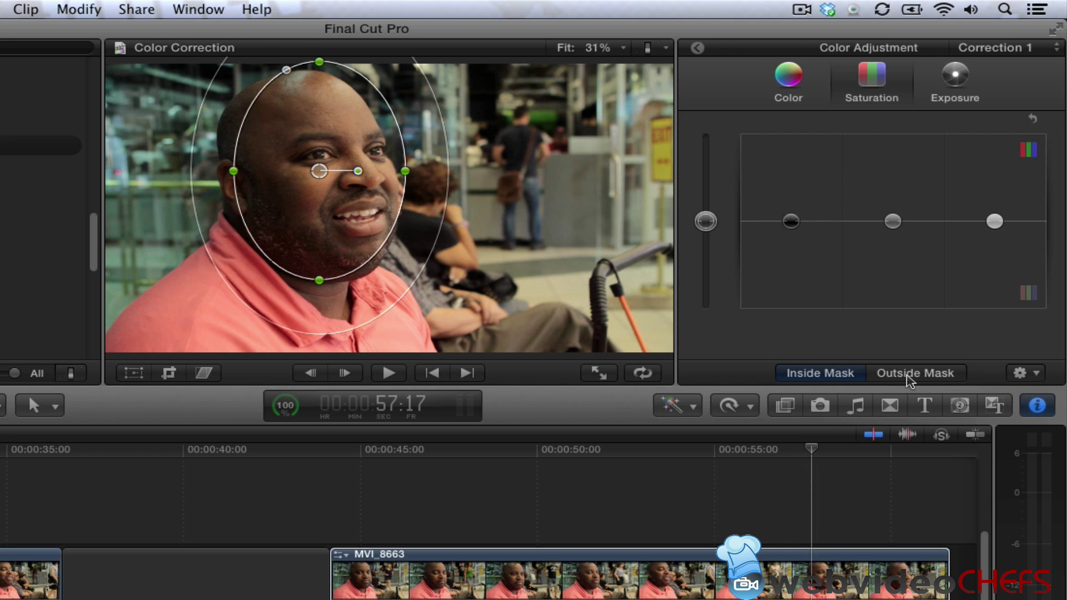
pyautogui.click(822, 377)
pyautogui.moveTo(705, 223)
pyautogui.mouseDown()
pyautogui.moveTo(715, 324)
pyautogui.moveTo(708, 129)
pyautogui.moveTo(713, 242)
pyautogui.mouseUp()
pyautogui.click(820, 373)
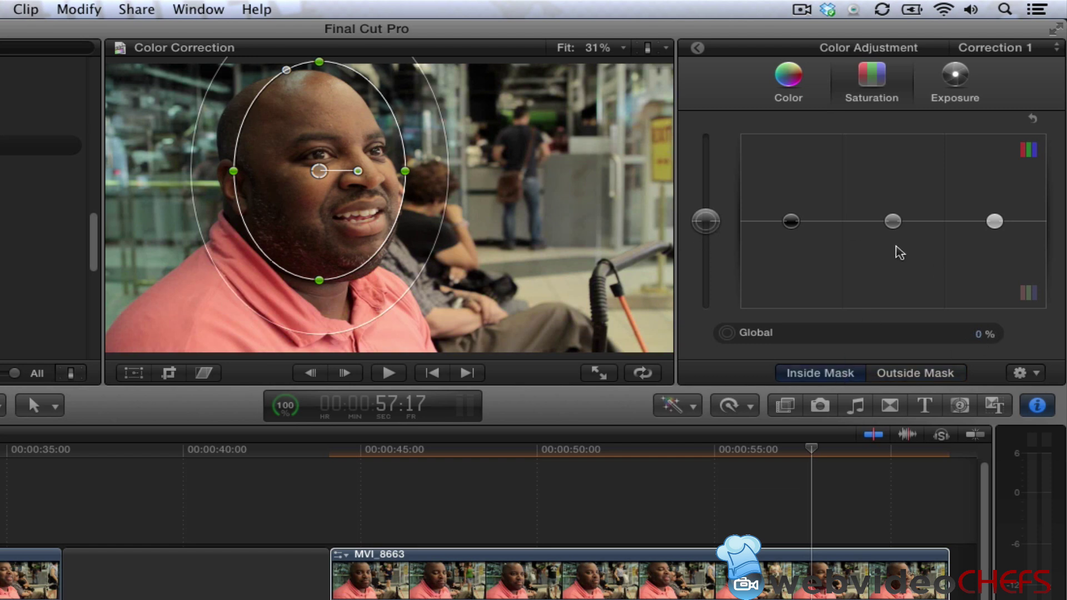
pyautogui.moveTo(901, 228); pyautogui.dragTo(907, 282)
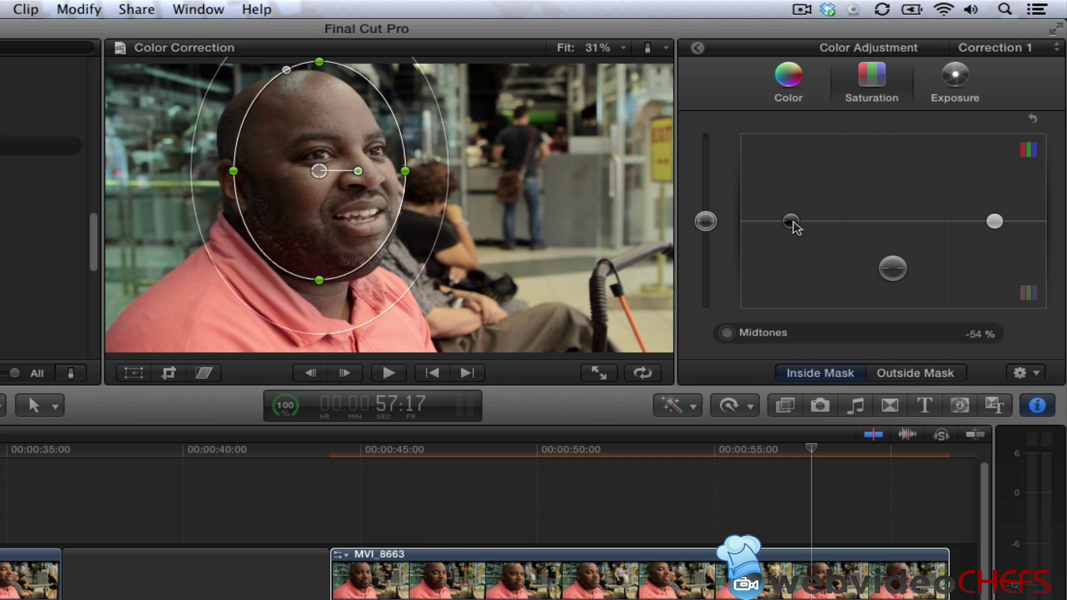
pyautogui.moveTo(797, 227); pyautogui.dragTo(809, 240)
# Step: Tint inside-mask shadows 7% at 179° and highlights -17% at 253°, keeping exposure unchanged
pyautogui.click(792, 96)
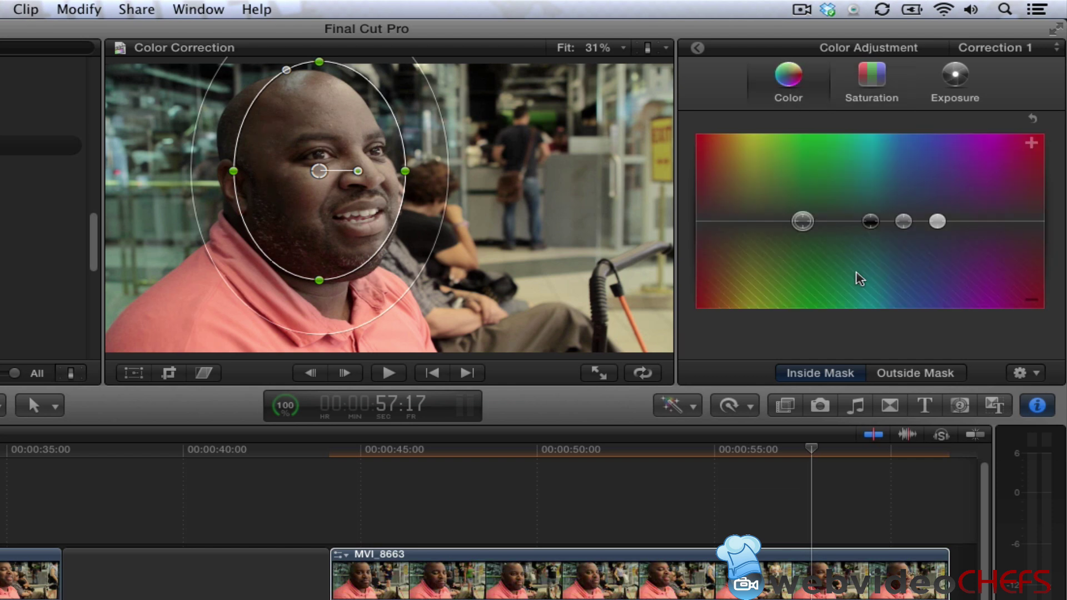
pyautogui.moveTo(870, 225)
pyautogui.mouseDown()
pyautogui.moveTo(905, 244)
pyautogui.moveTo(900, 253)
pyautogui.moveTo(860, 224)
pyautogui.moveTo(868, 220)
pyautogui.mouseUp()
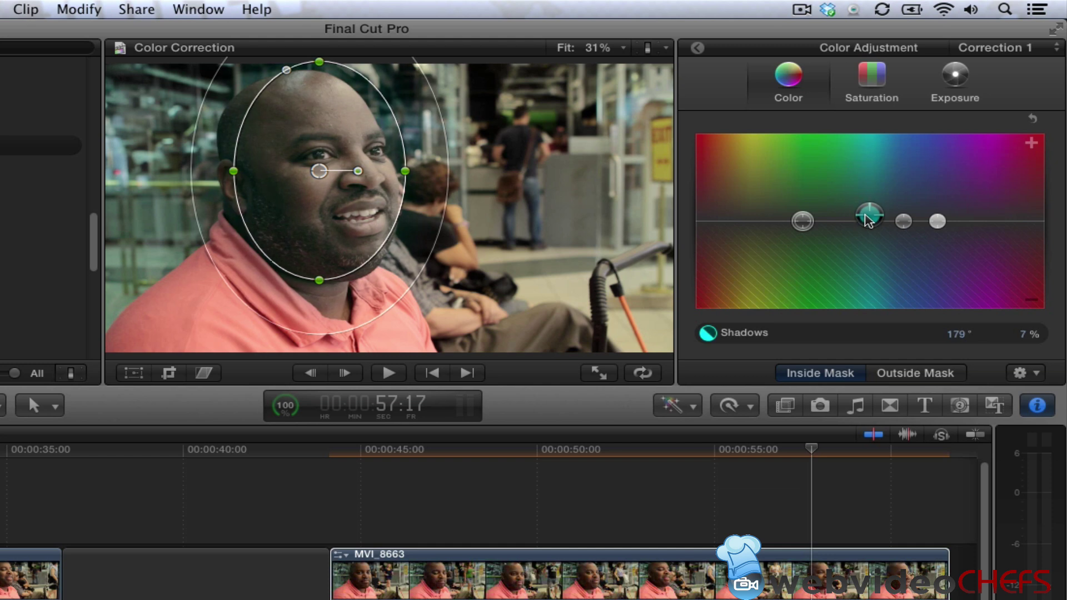
pyautogui.click(917, 229)
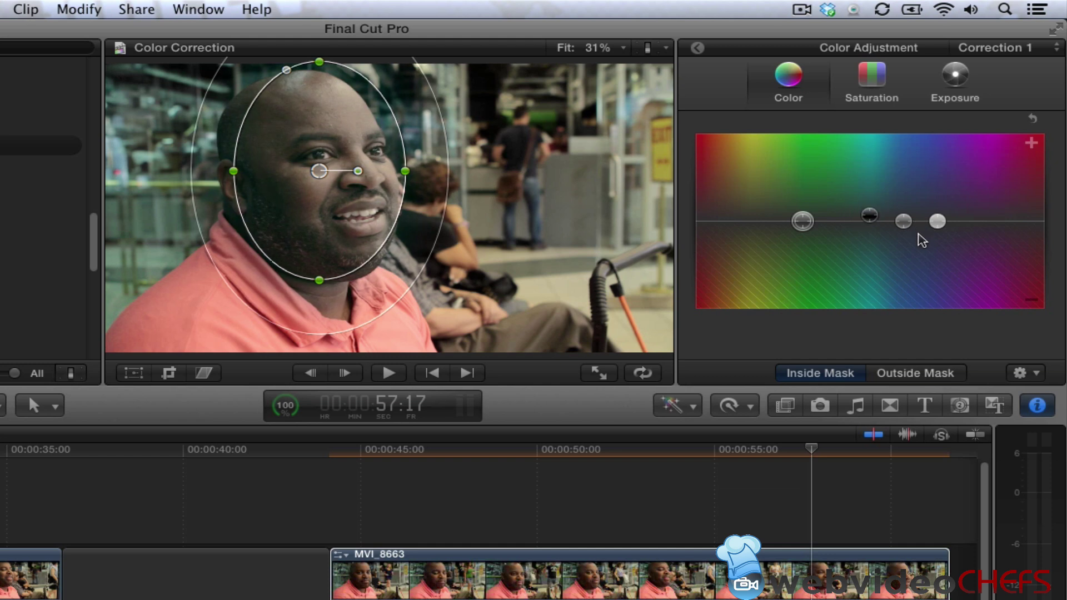
pyautogui.moveTo(938, 223); pyautogui.dragTo(940, 237)
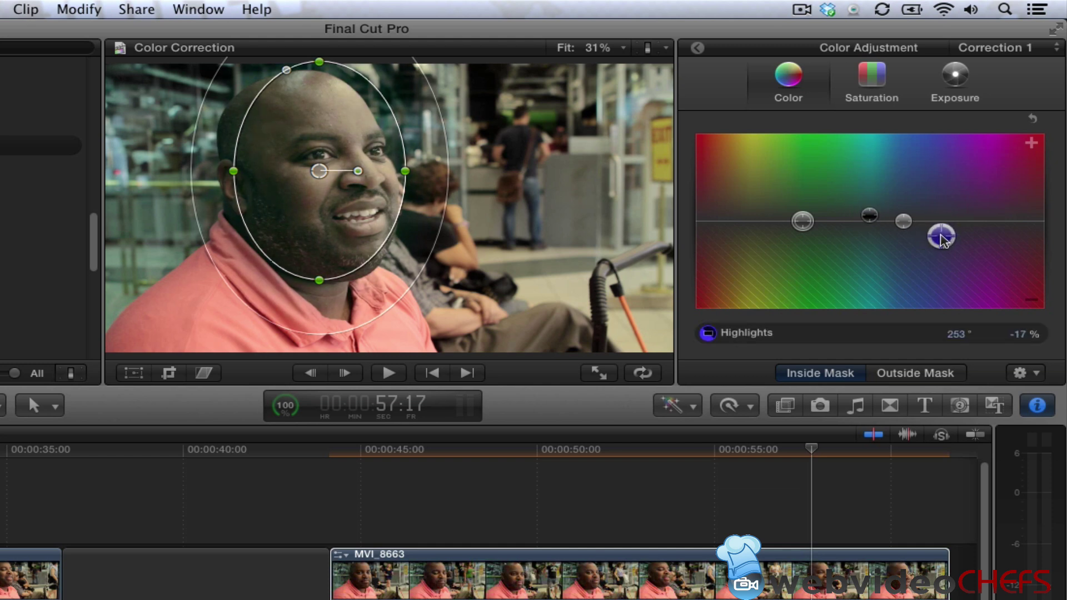
pyautogui.click(940, 91)
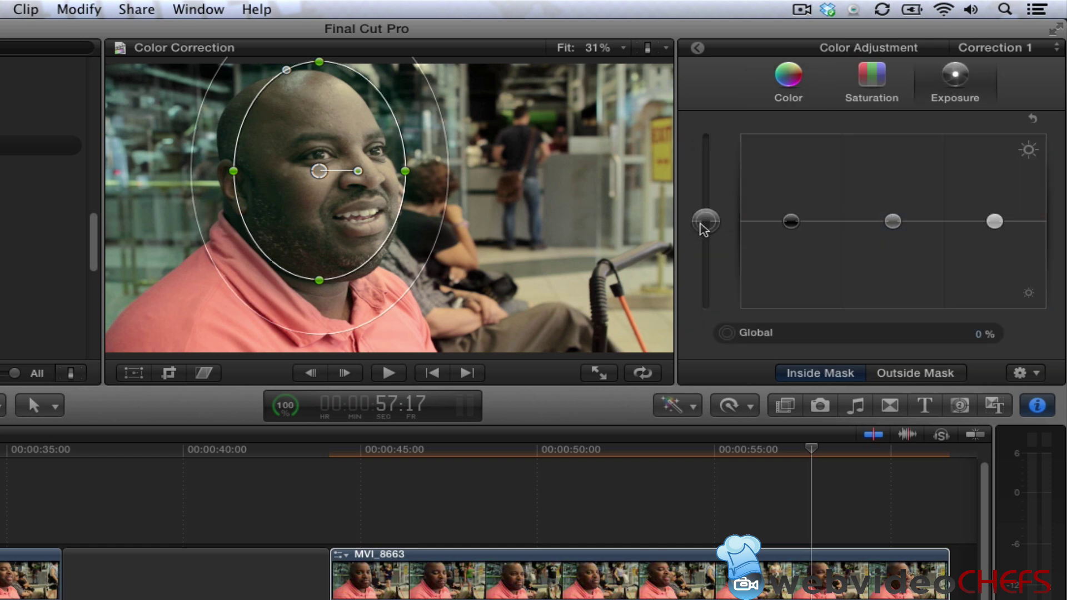
pyautogui.moveTo(704, 221)
pyautogui.mouseDown()
pyautogui.moveTo(704, 239)
pyautogui.moveTo(701, 223)
pyautogui.mouseUp()
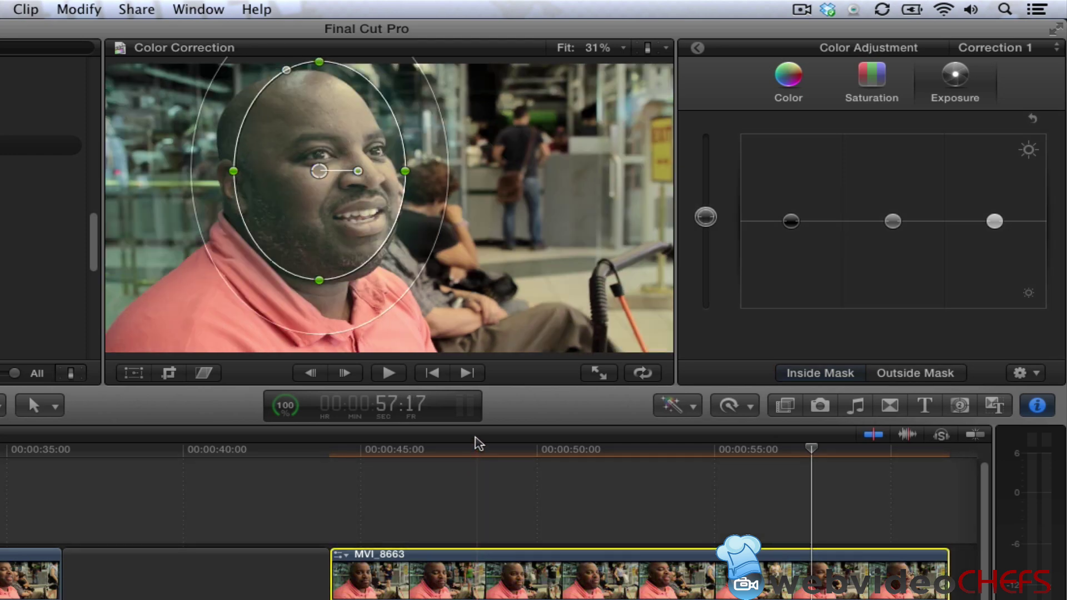
# Step: Play from 45:04 to 59:15 to review the face grade, then switch to Outside Mask
pyautogui.moveTo(471, 449); pyautogui.dragTo(367, 455)
pyautogui.press('space')
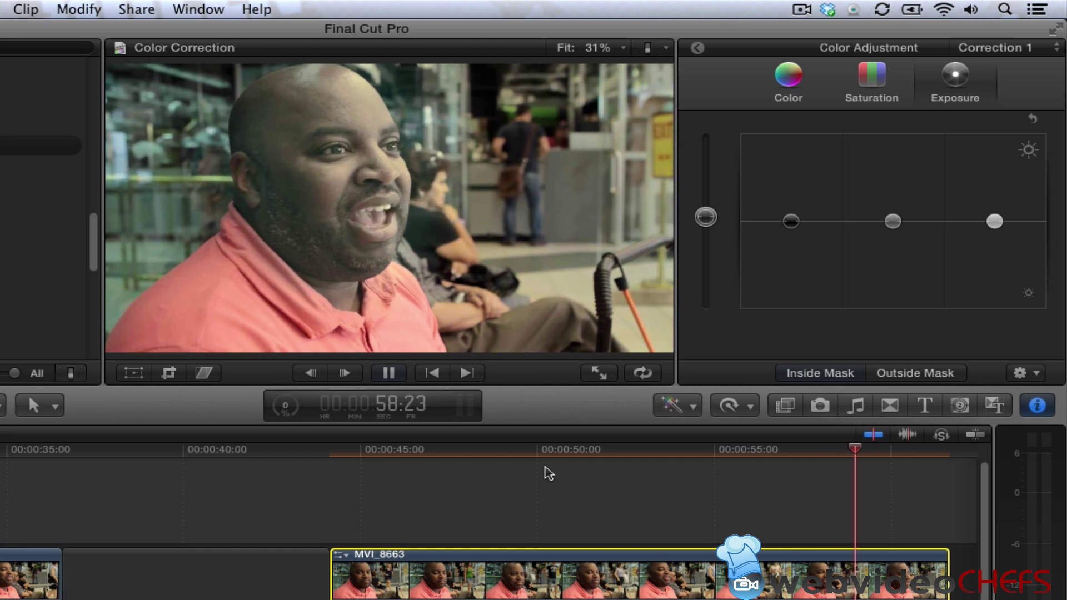
pyautogui.press('space')
pyautogui.click(914, 377)
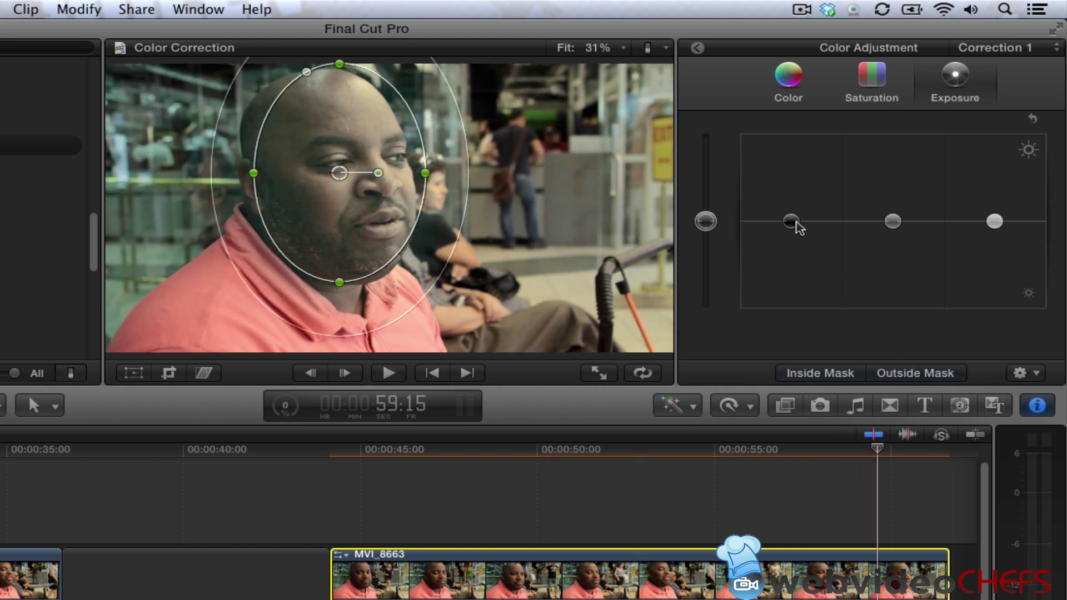
# Step: Outside the mask, slightly darken shadows and cut shadow and global saturation to about -49%
pyautogui.moveTo(799, 227)
pyautogui.mouseDown()
pyautogui.moveTo(801, 250)
pyautogui.moveTo(795, 228)
pyautogui.mouseUp()
pyautogui.click(875, 82)
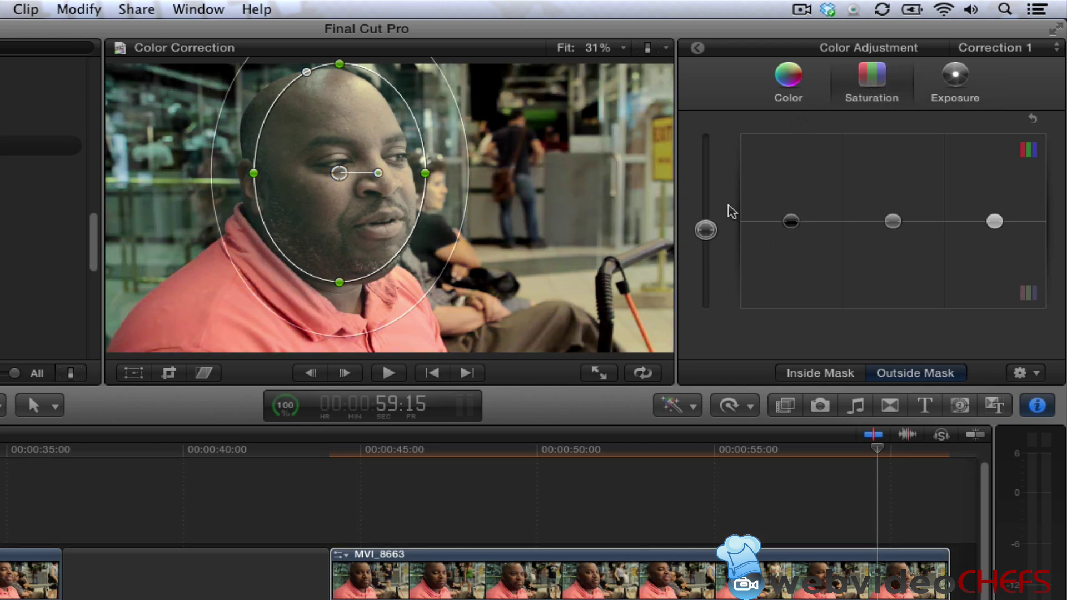
pyautogui.moveTo(777, 218); pyautogui.dragTo(791, 265)
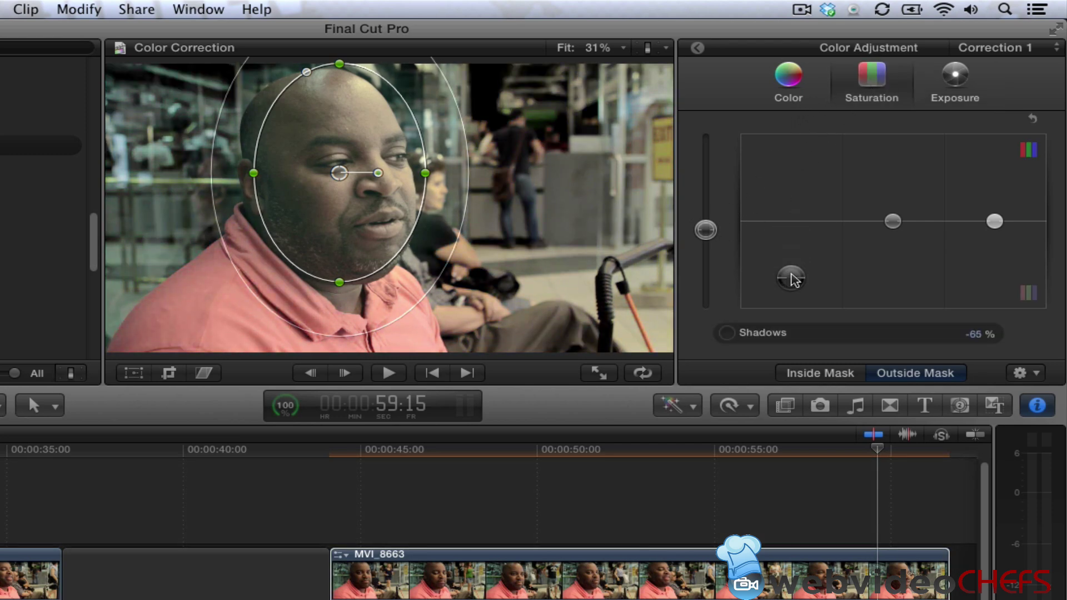
pyautogui.moveTo(706, 230); pyautogui.dragTo(717, 270)
# Step: Play back from 49:12 to review the muted background, stopping at 56:17
pyautogui.click(608, 472)
pyautogui.click(520, 469)
pyautogui.press('space')
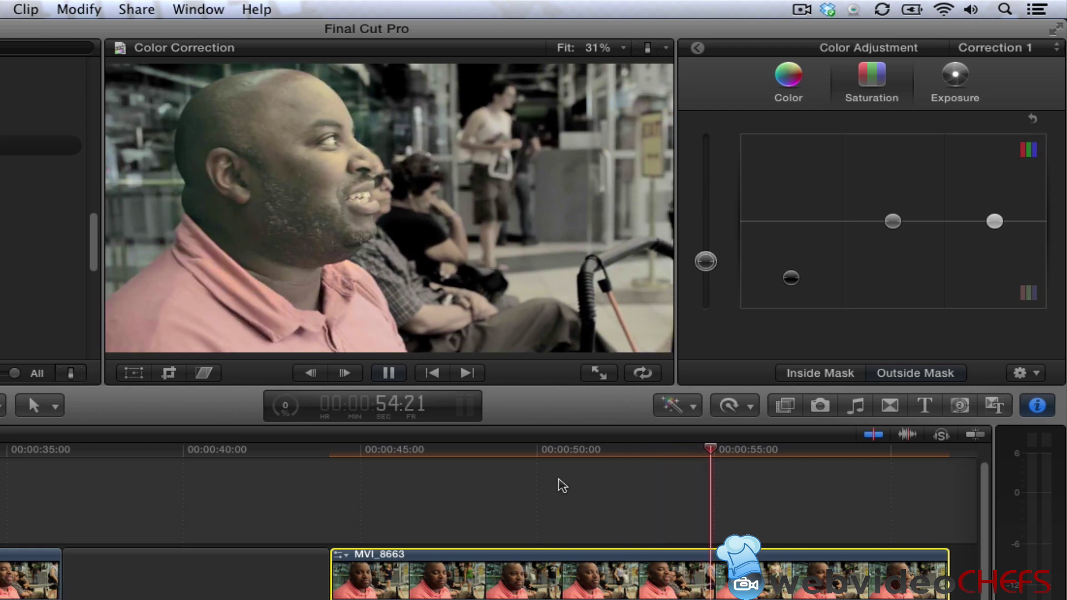
pyautogui.press('space')
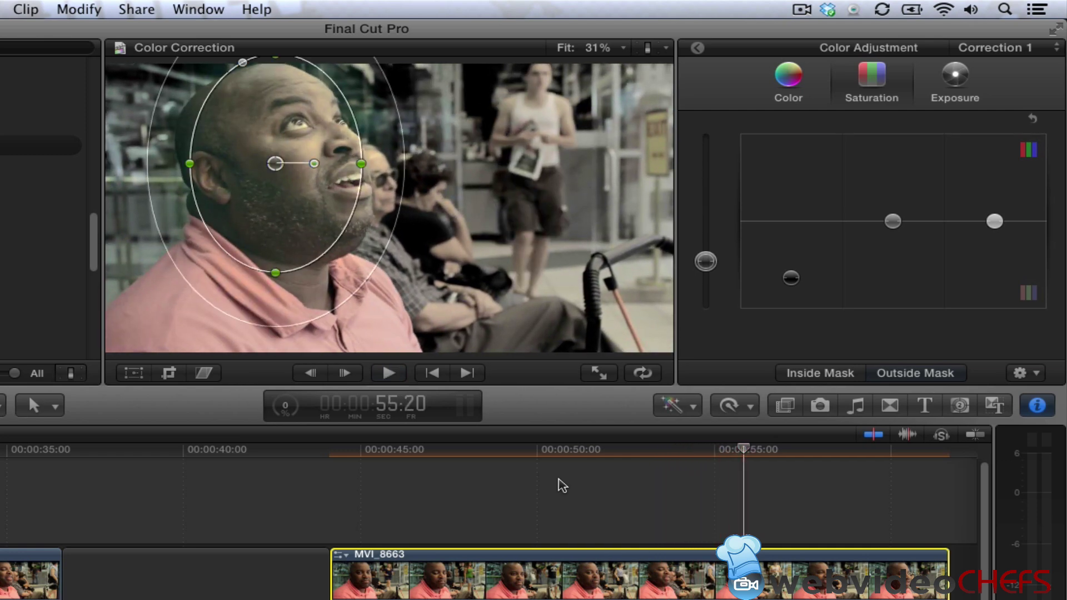
pyautogui.press('space')
pyautogui.press('space')
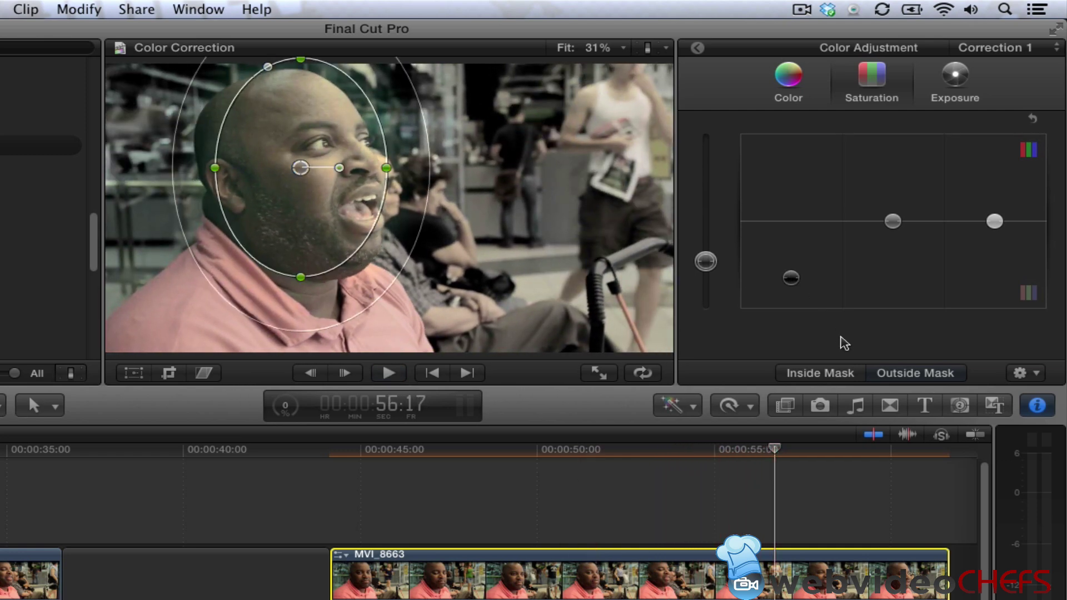
# Step: Compare Correction 1 toggled off and on, then add Correction 2 with a color mask
pyautogui.click(697, 50)
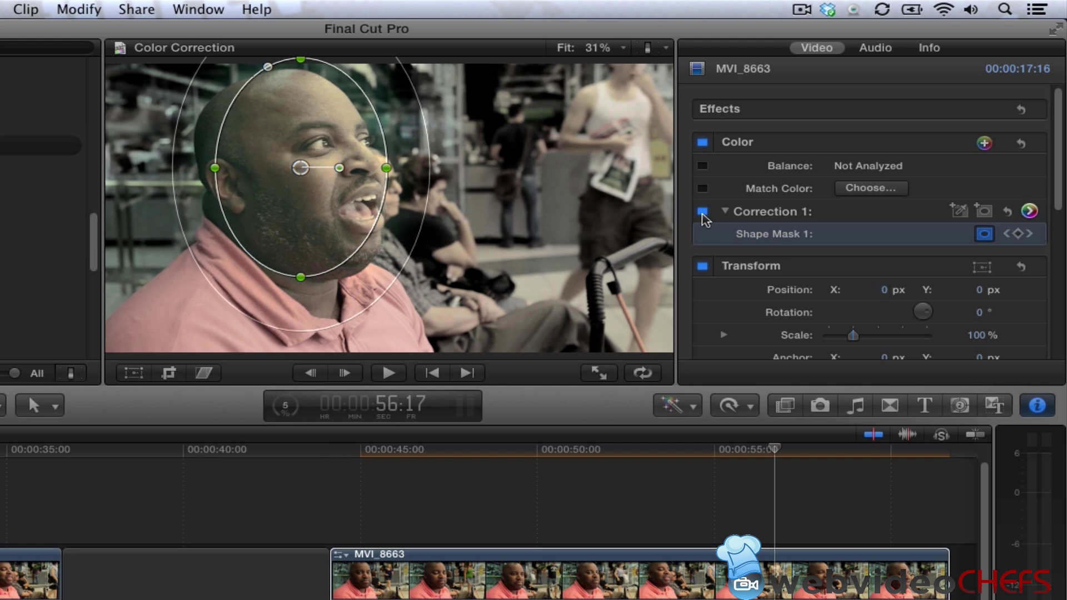
pyautogui.click(702, 212)
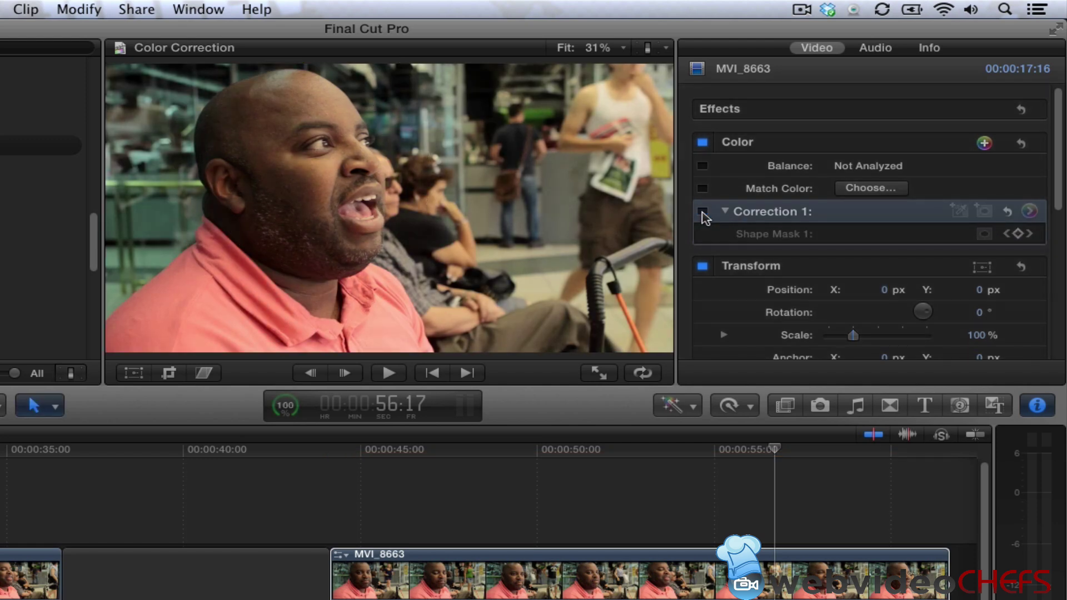
pyautogui.click(703, 212)
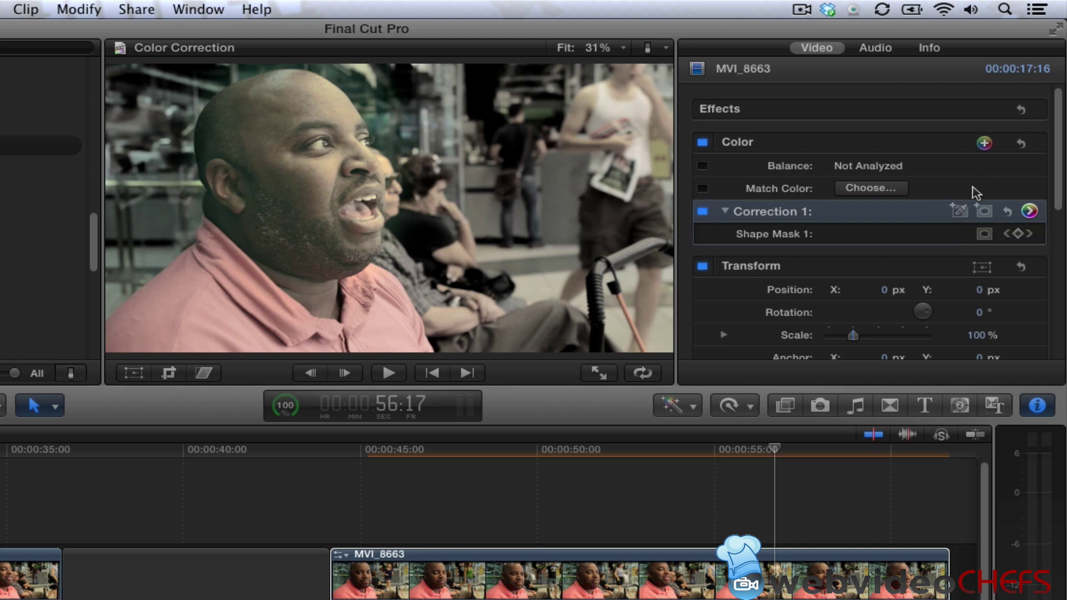
pyautogui.click(984, 144)
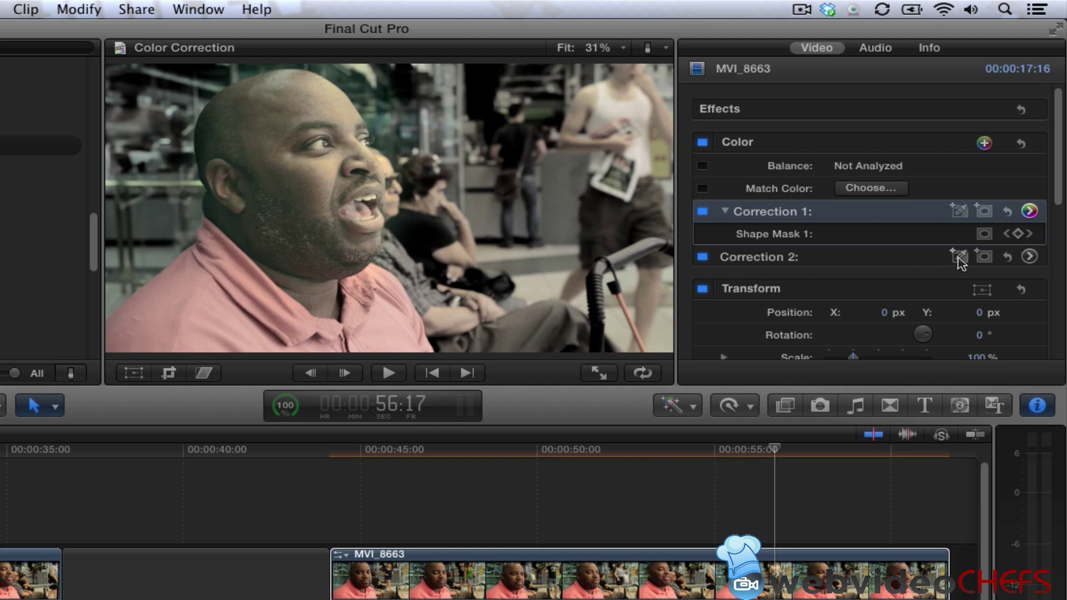
pyautogui.click(959, 258)
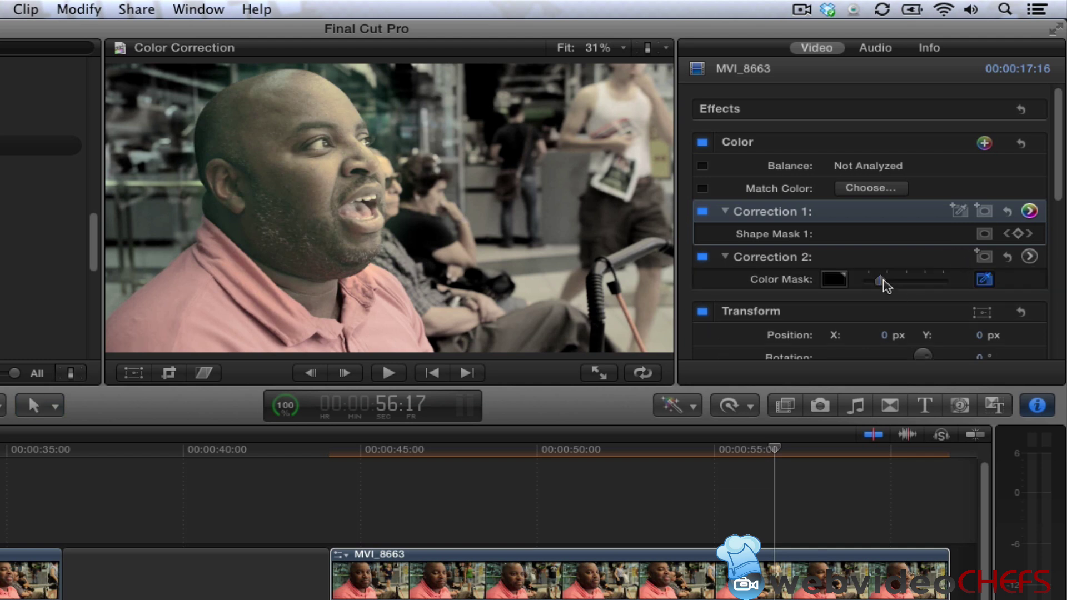